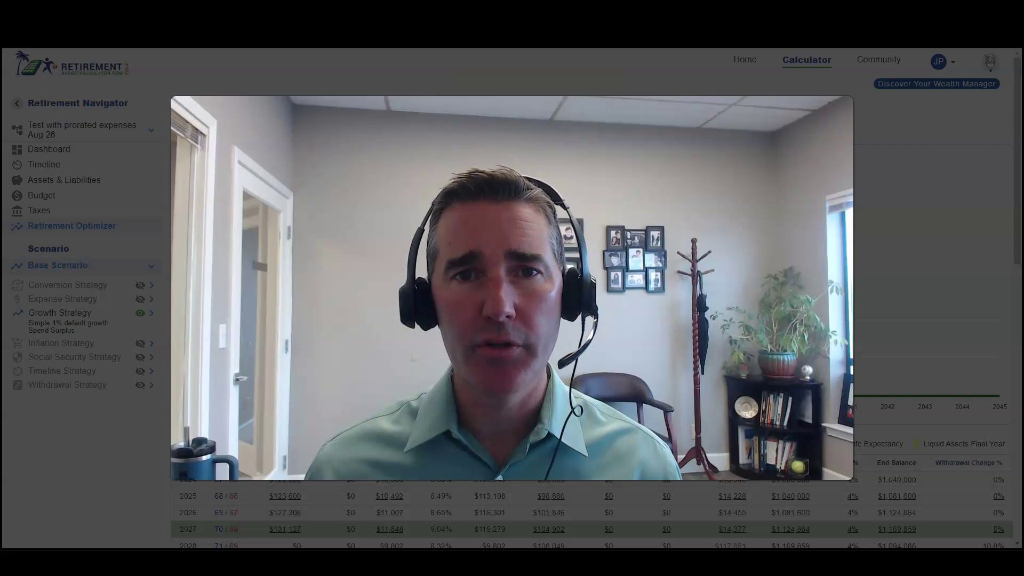
Step: Visit the Assets & Liabilities page, then go back to the Retirement Optimizer projections
scroll(302, 325, "down", 3)
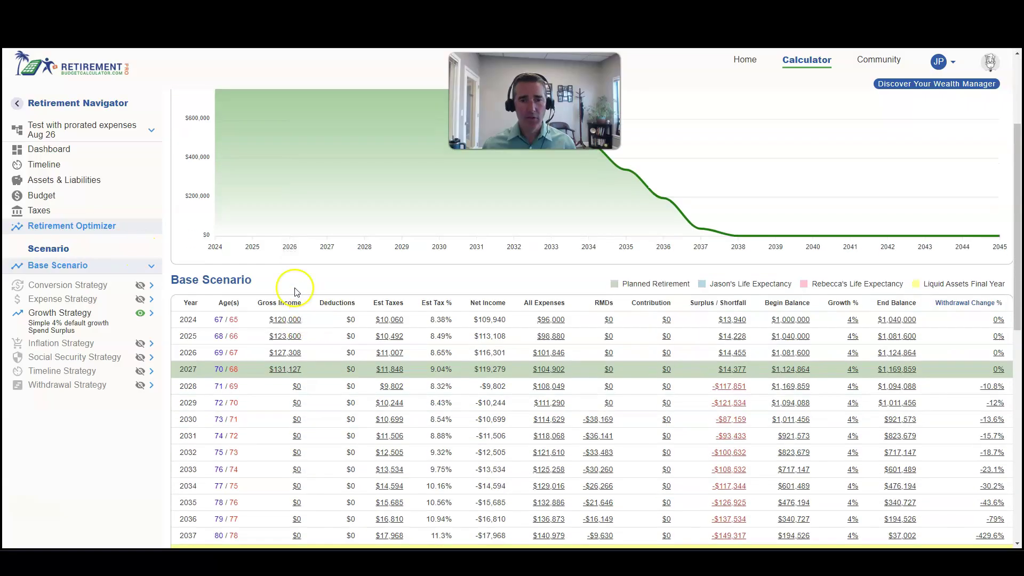
left_click(84, 181)
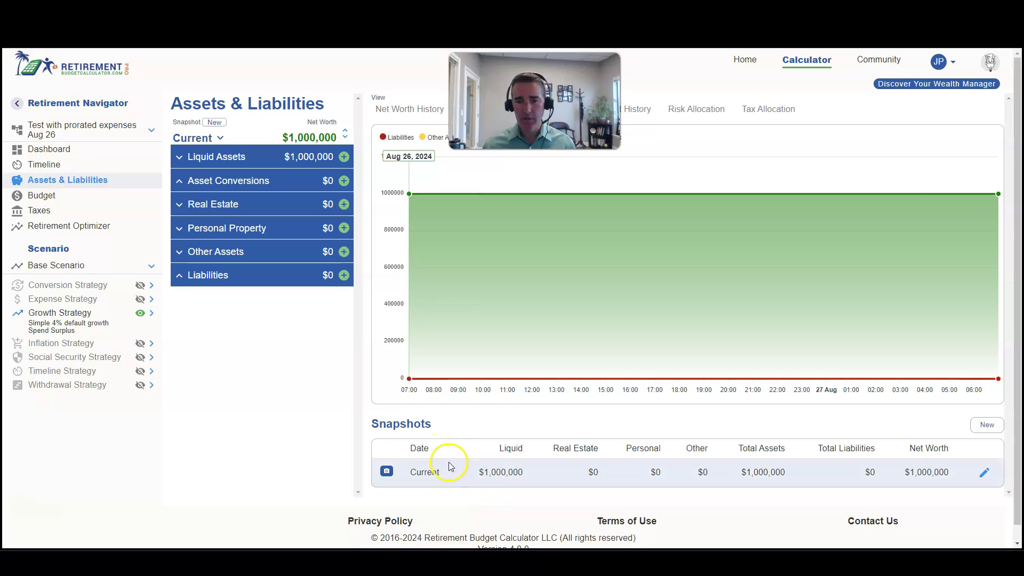
left_click(88, 224)
Step: Expand and collapse the 2024 income, expense and surplus breakdowns, noting the 2026 surplus of $14,455
scroll(301, 317, "down", 2)
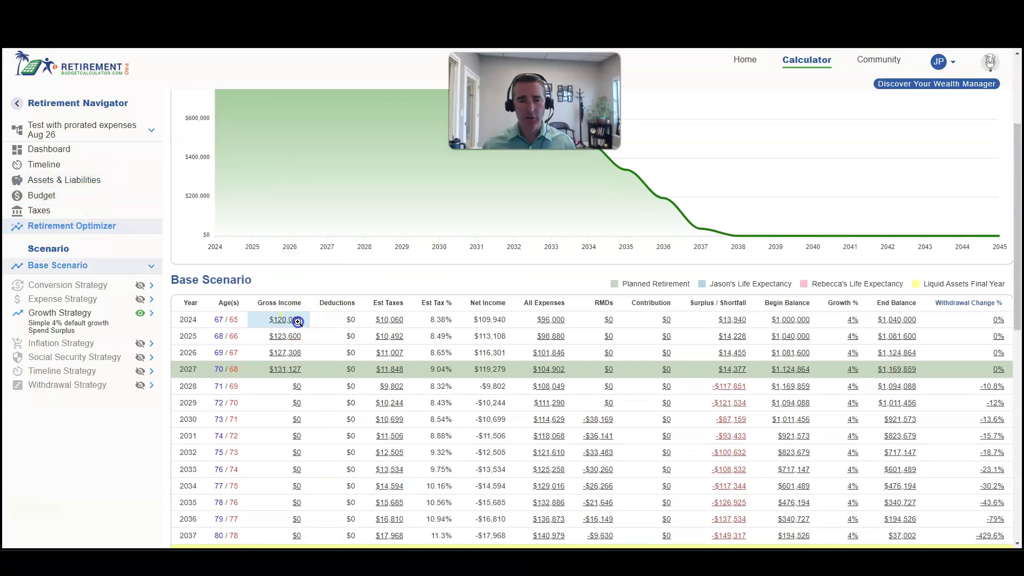
left_click(298, 320)
left_click(290, 320)
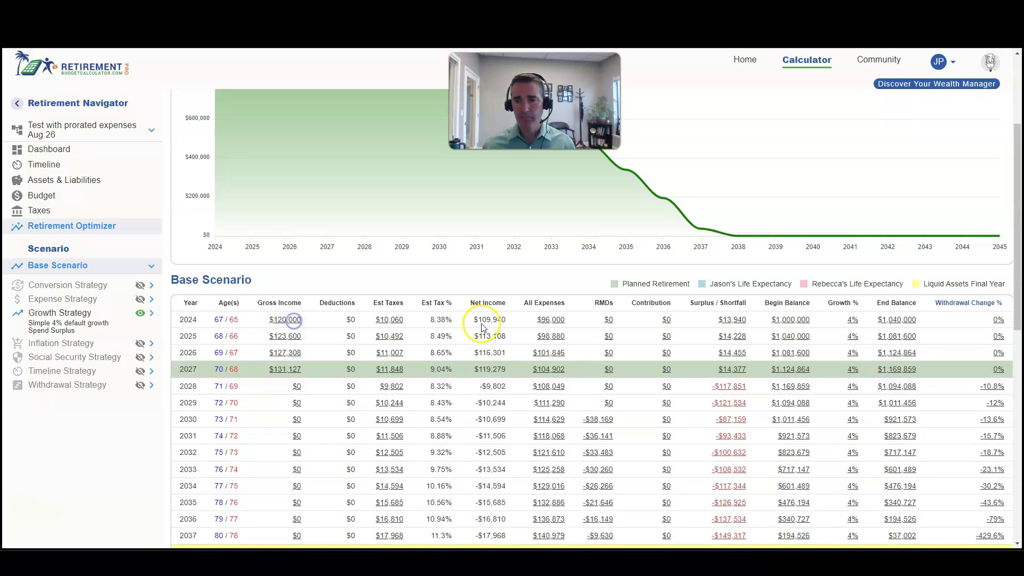
left_click(562, 319)
left_click(562, 319)
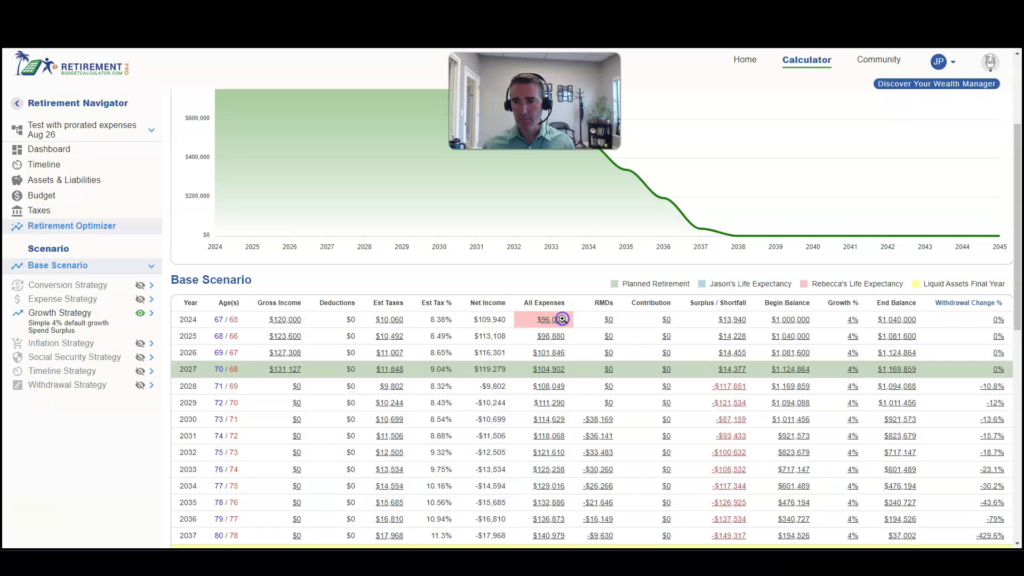
left_click(744, 323)
left_click(745, 322)
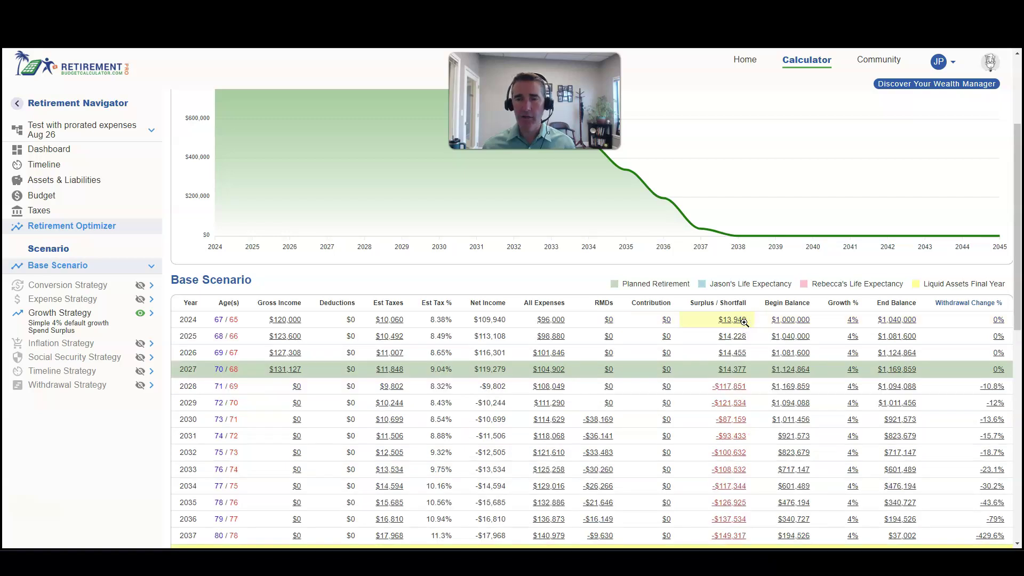
left_click(740, 323)
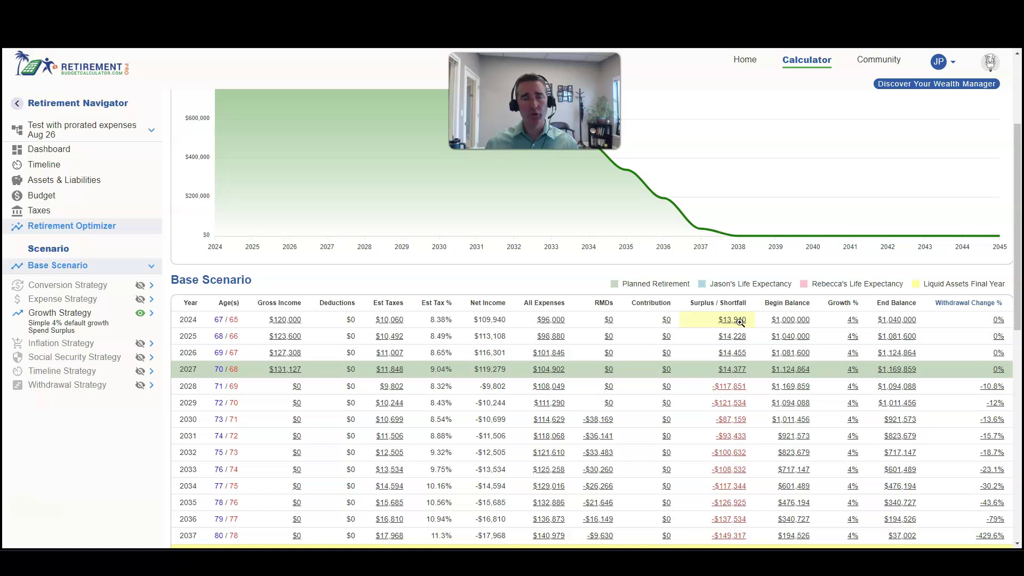
left_click(725, 354)
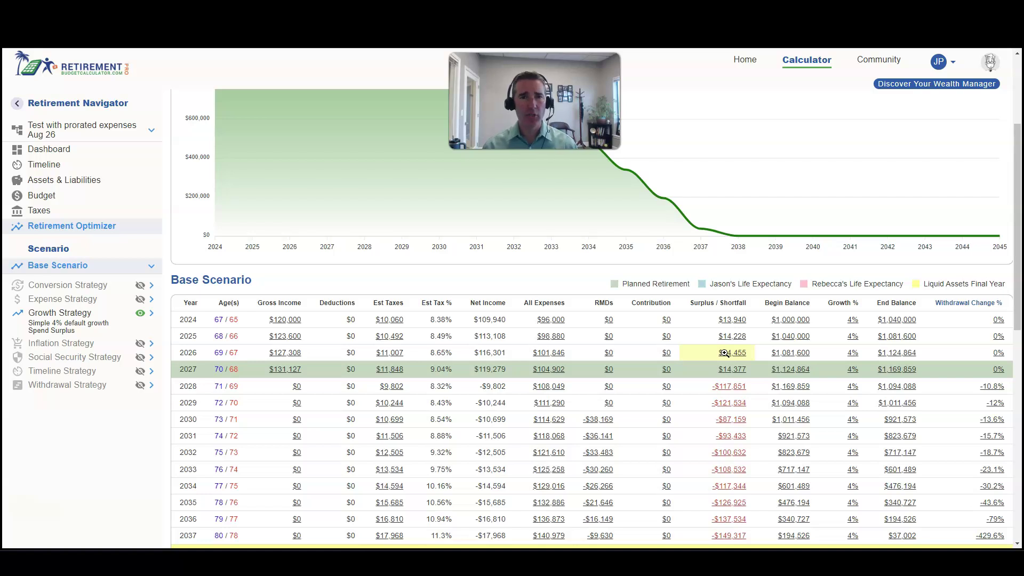
Step: On Assets & Liabilities, start two new asset snapshots and discard both without saving
left_click(775, 333)
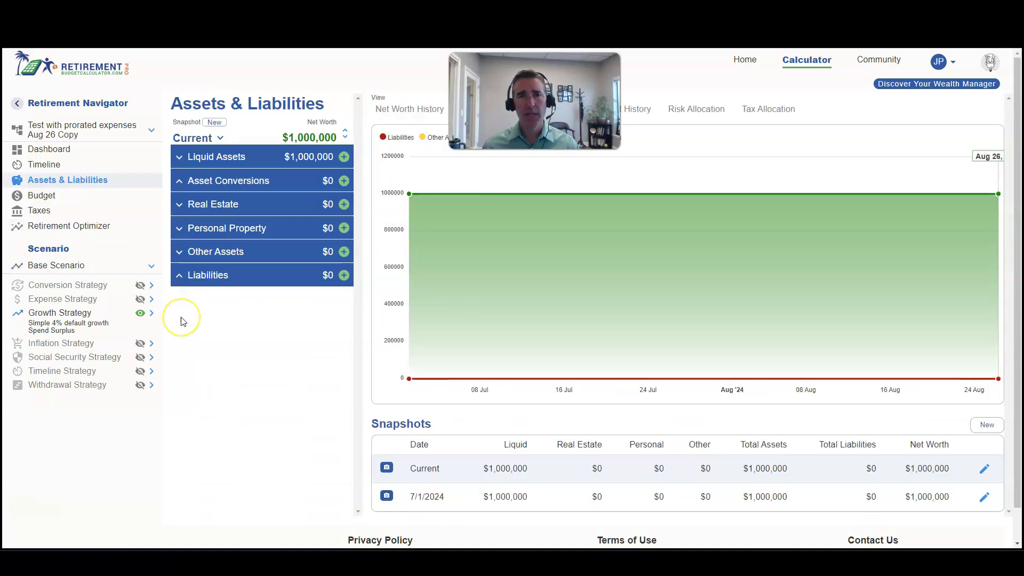
left_click(214, 122)
left_click(581, 387)
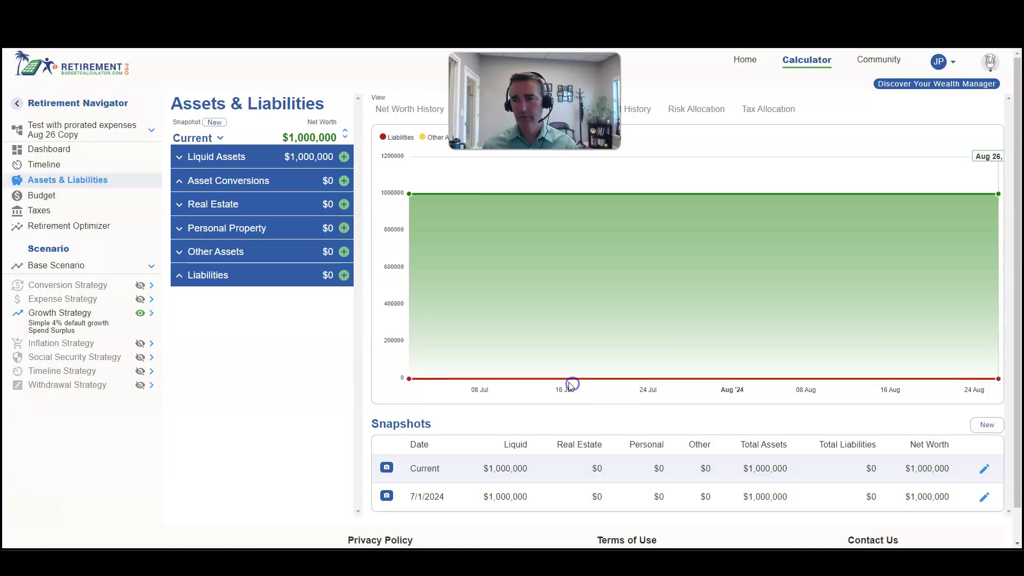
left_click(990, 427)
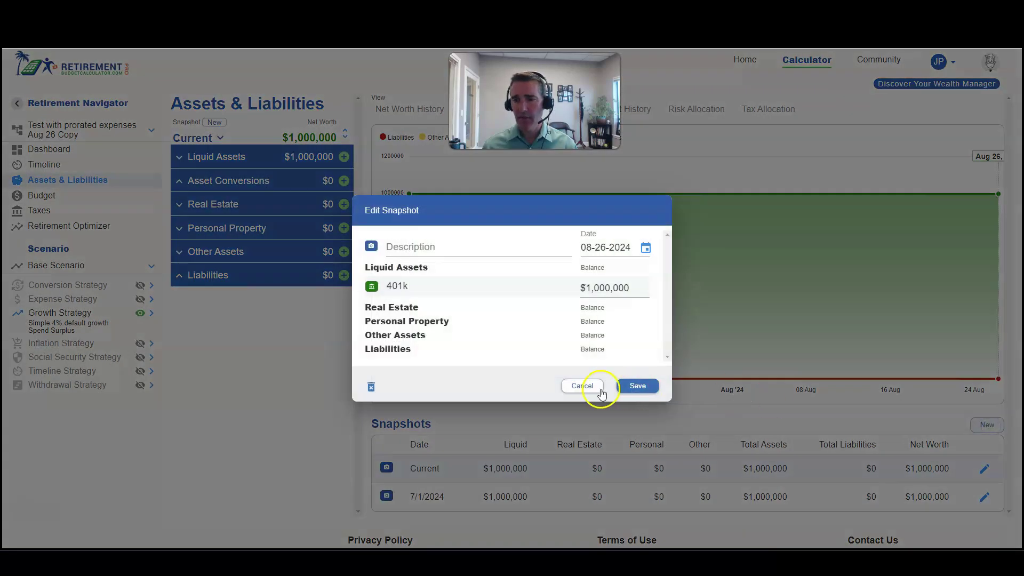
left_click(586, 387)
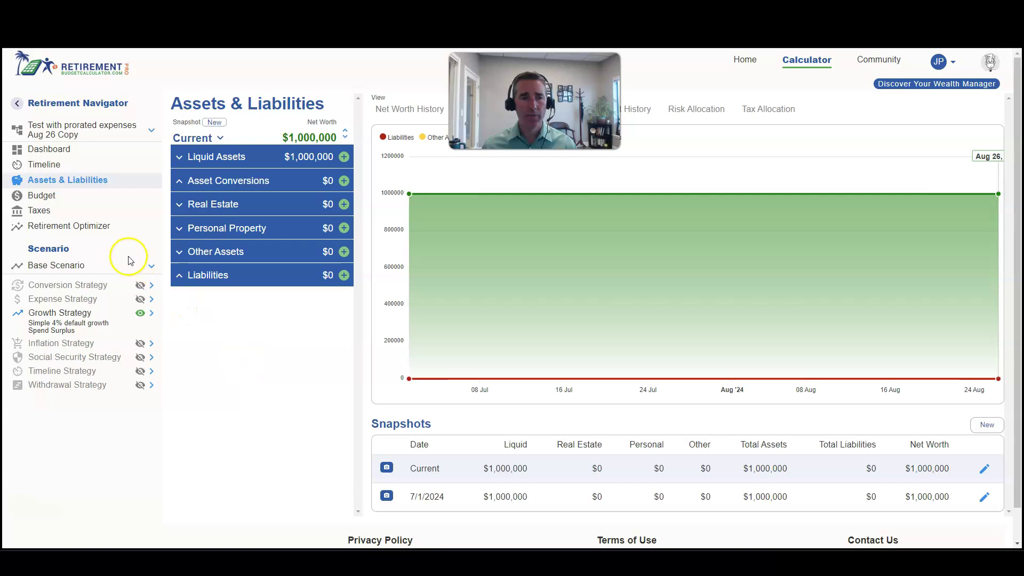
Step: In the projections, review the 2024 expense breakdown, marking the 48,000 remaining housing expense
left_click(98, 226)
scroll(366, 270, "down", 4)
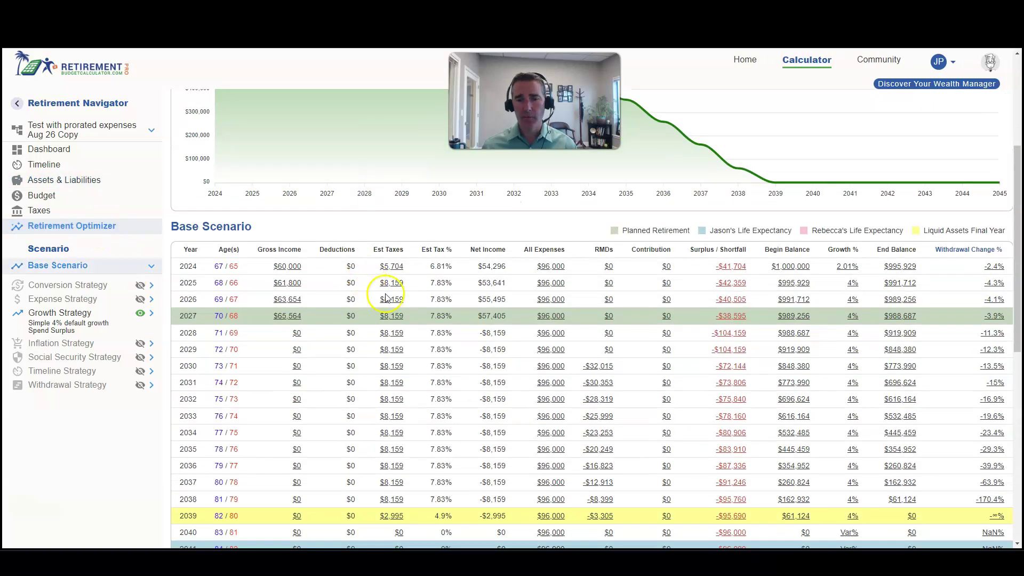
left_click(547, 264)
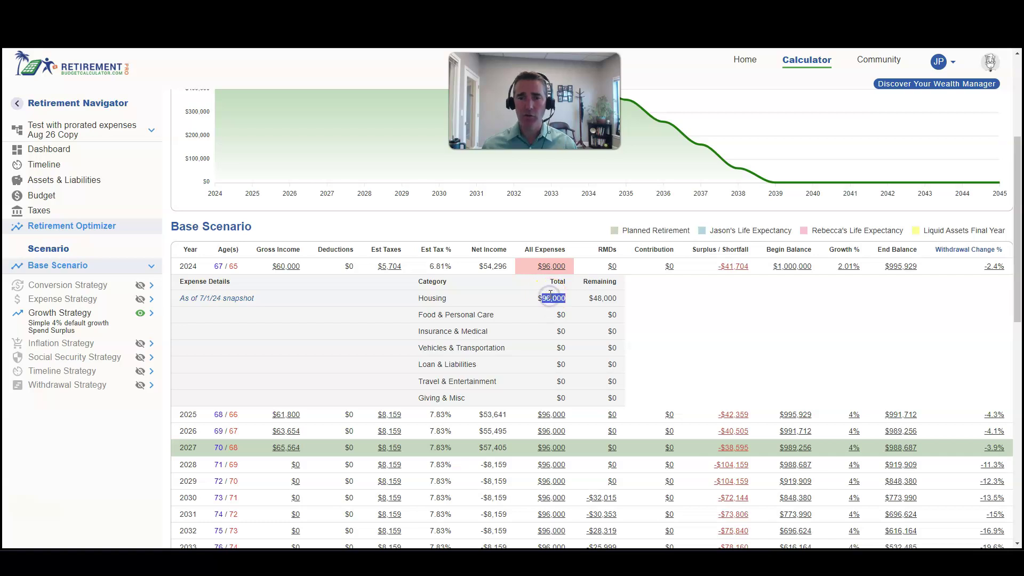
double_click(606, 297)
left_click(546, 261)
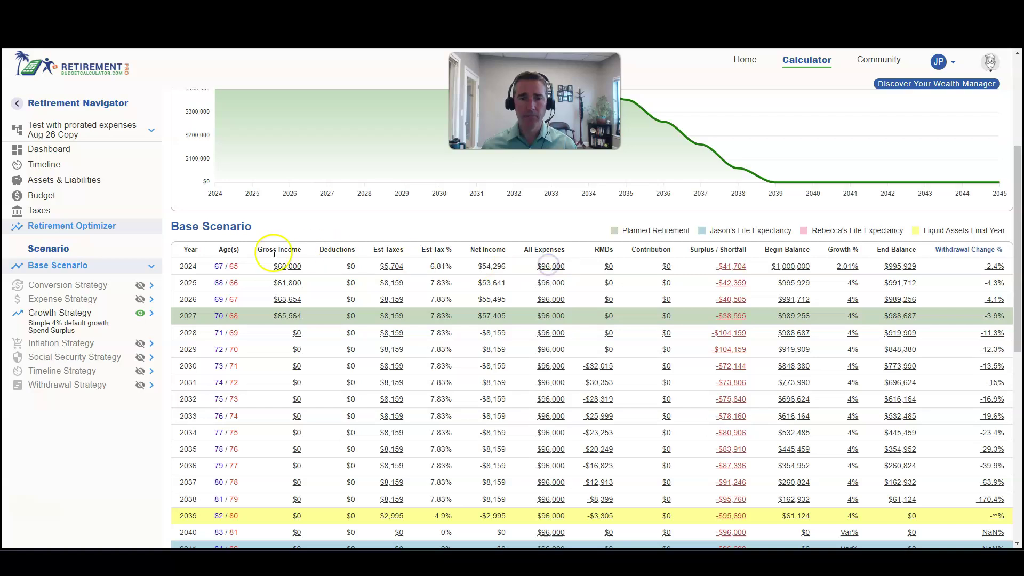
Step: Review the 2024 income breakdown, marking the 60,000 total and $30,000 remaining income
left_click(286, 265)
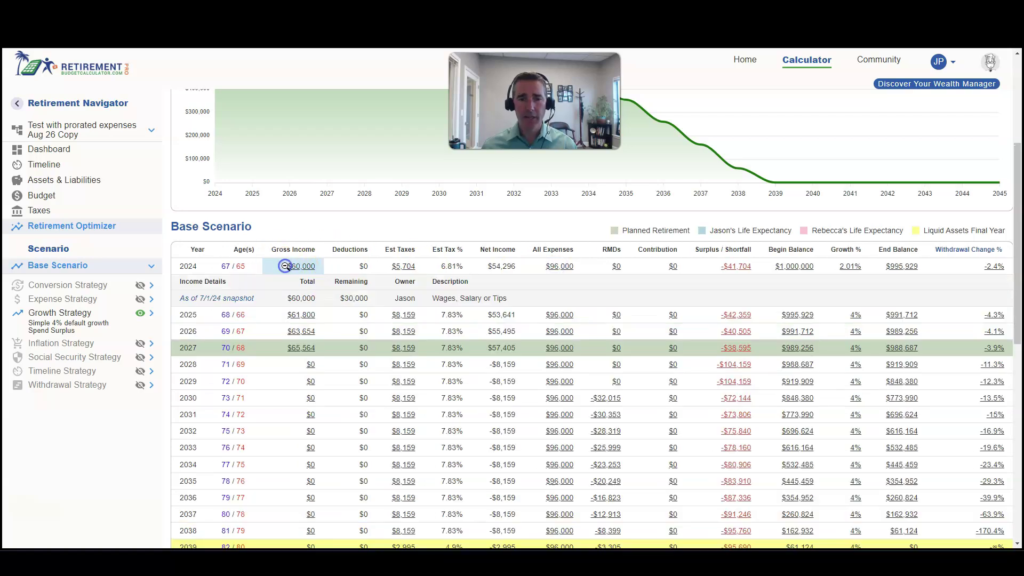
double_click(303, 296)
triple_click(354, 298)
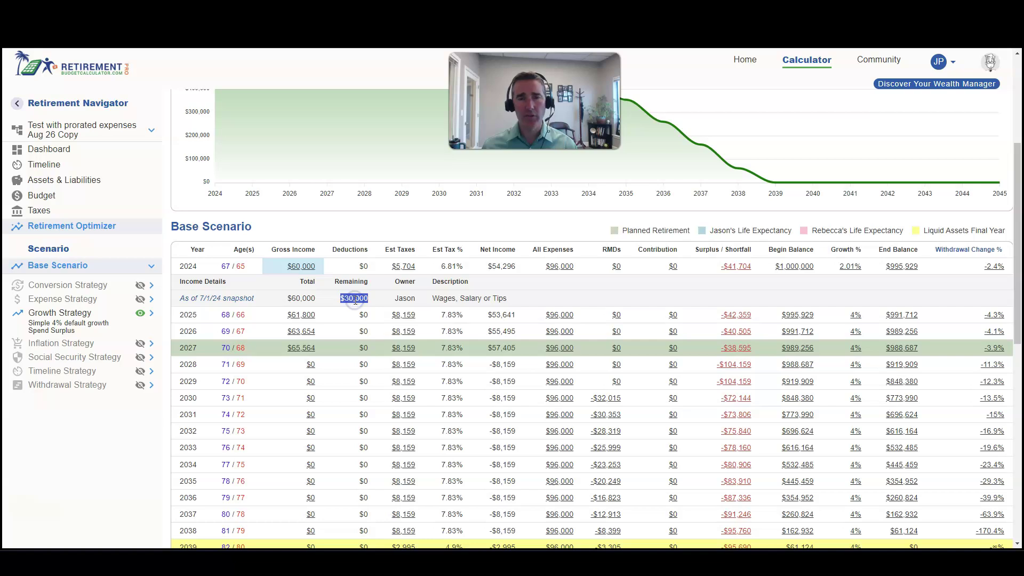
left_click(307, 266)
Step: Expand 2024 distribution details, marking the -$23,704 estimated total and -$18,000 unaccounted expenses
left_click(730, 267)
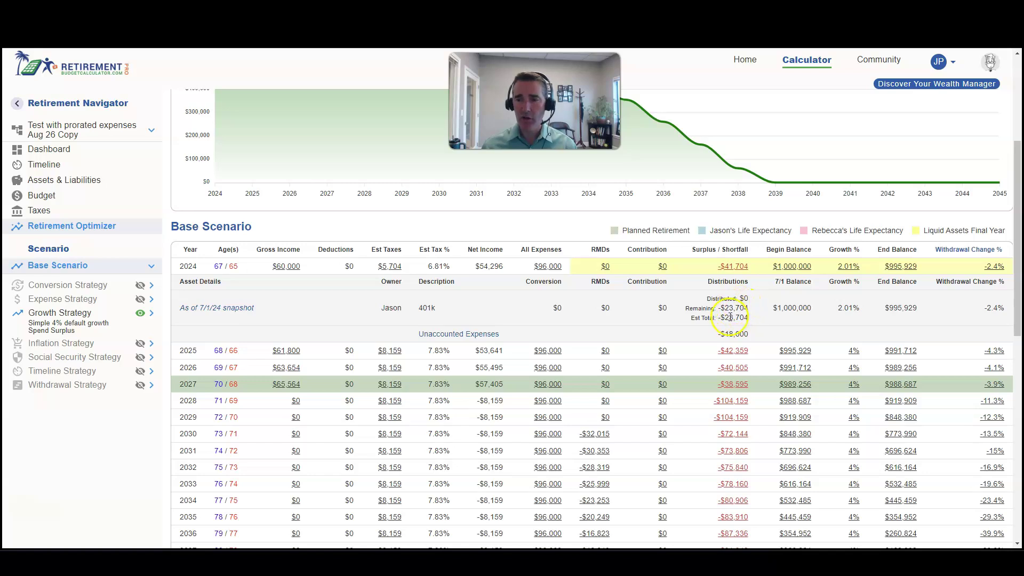
triple_click(731, 318)
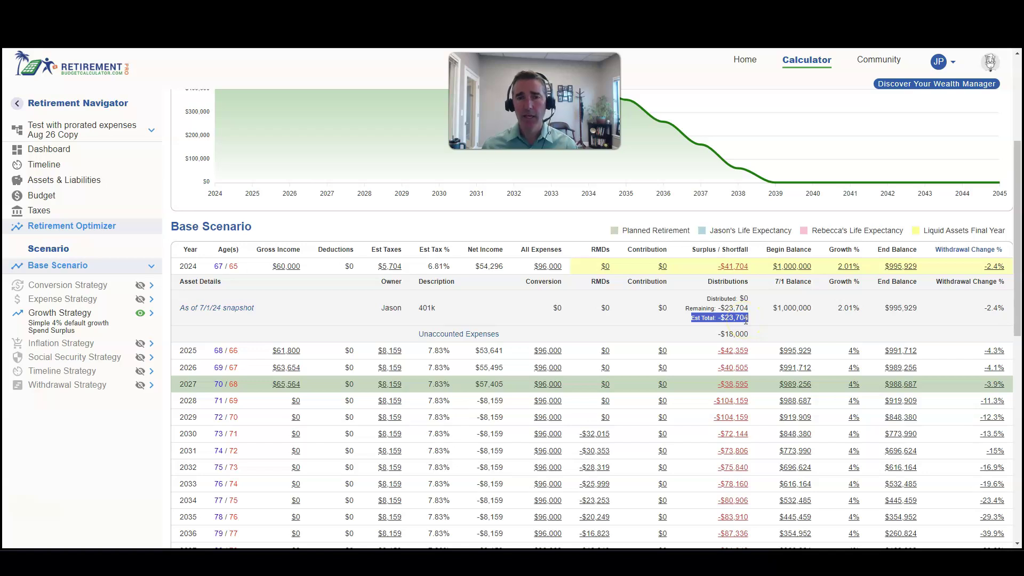
double_click(734, 334)
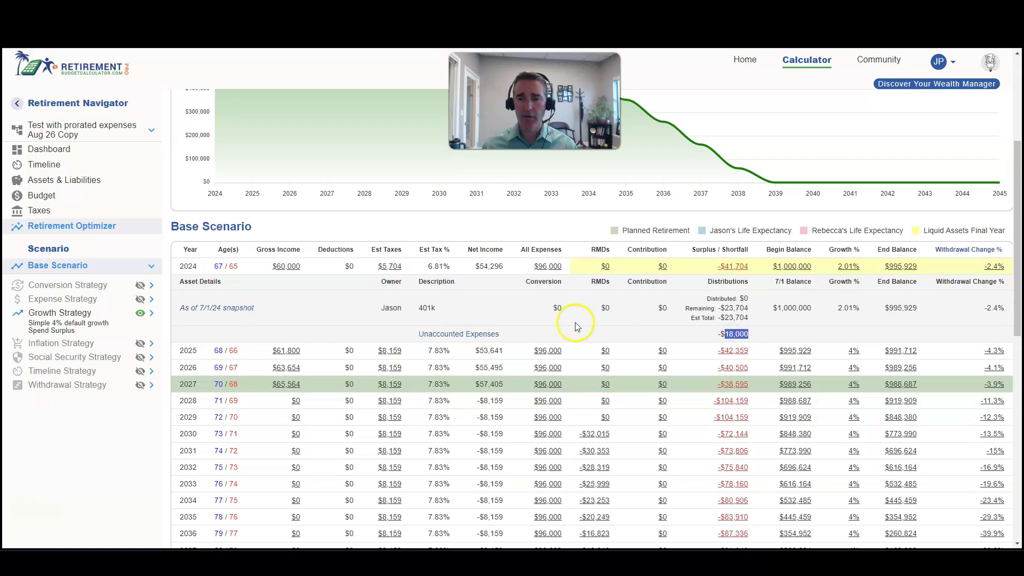
mouse_move(490, 337)
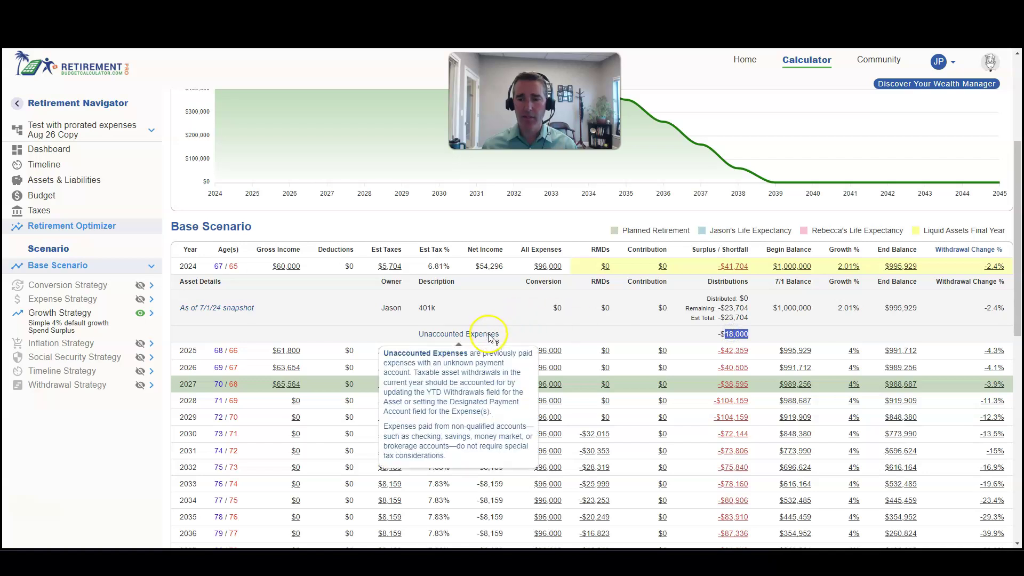
triple_click(738, 336)
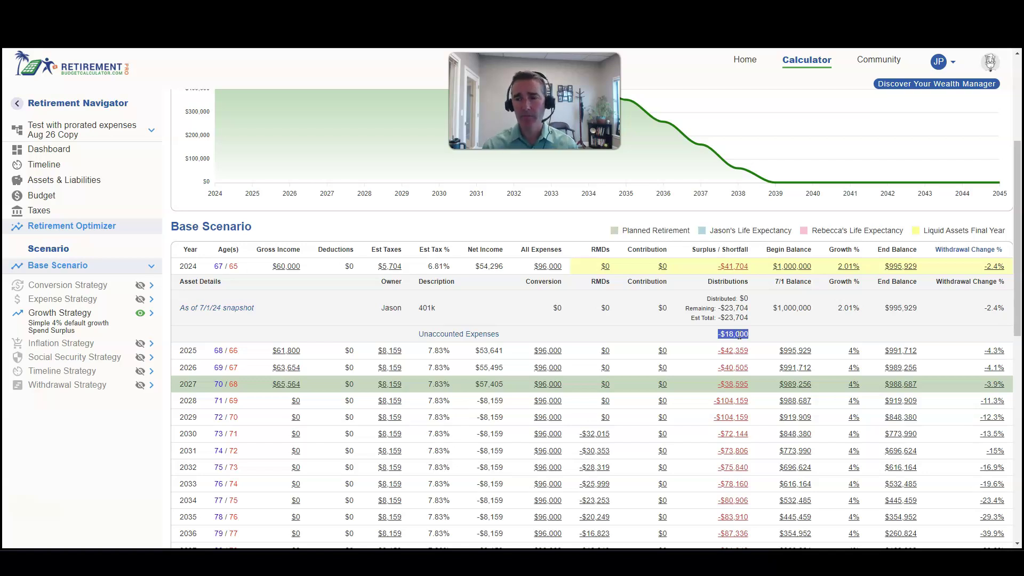
Step: Enter 18000 as the 401k's YTD Withdrawals under Liquid Assets and save it
left_click(145, 181)
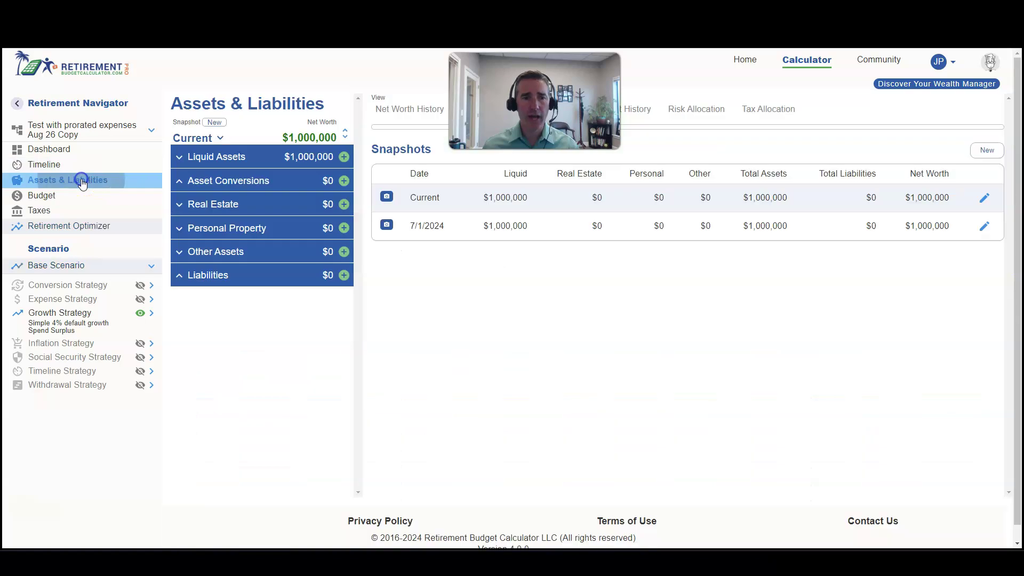
left_click(294, 159)
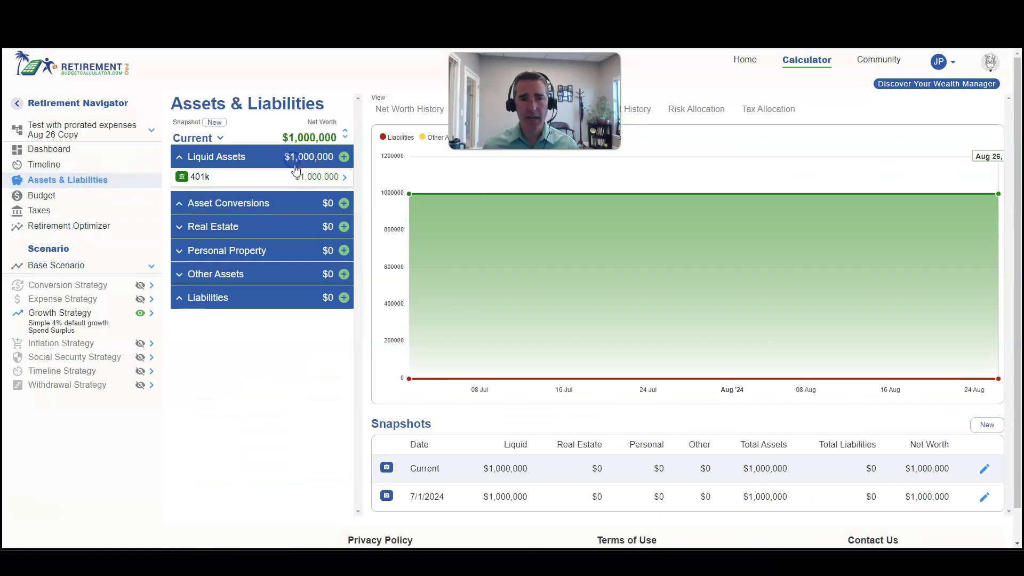
left_click(344, 178)
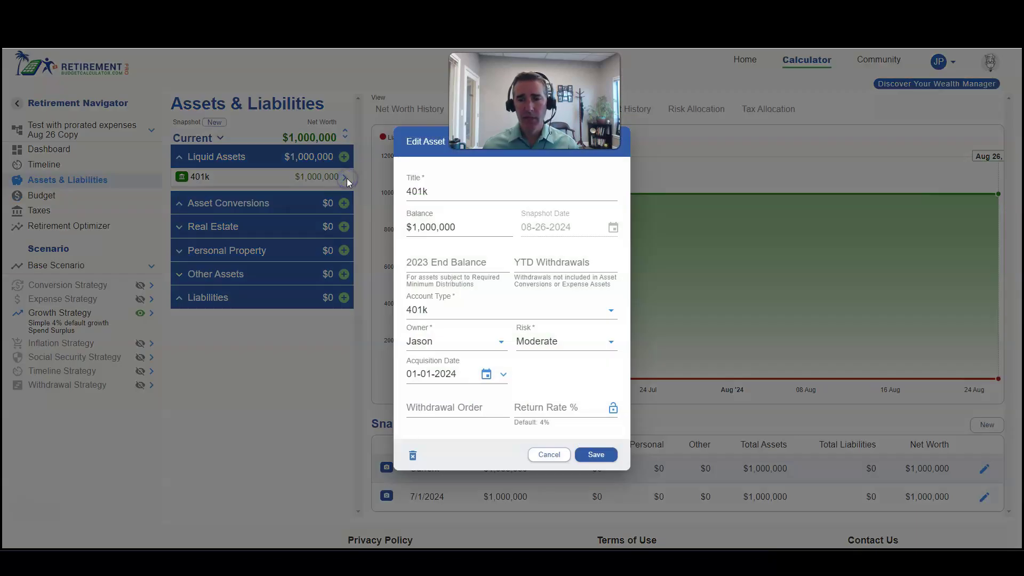
left_click(559, 264)
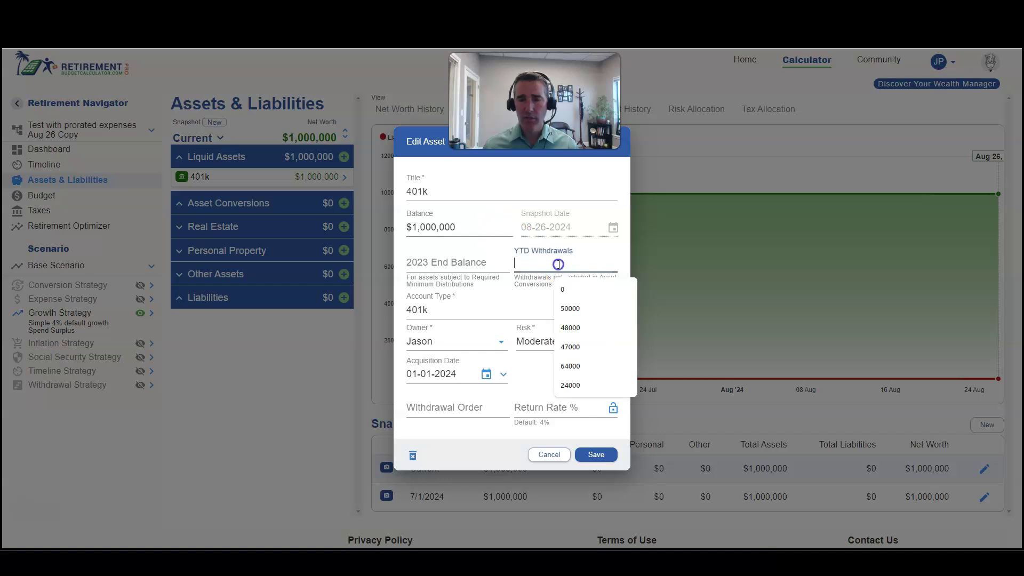
type("18000")
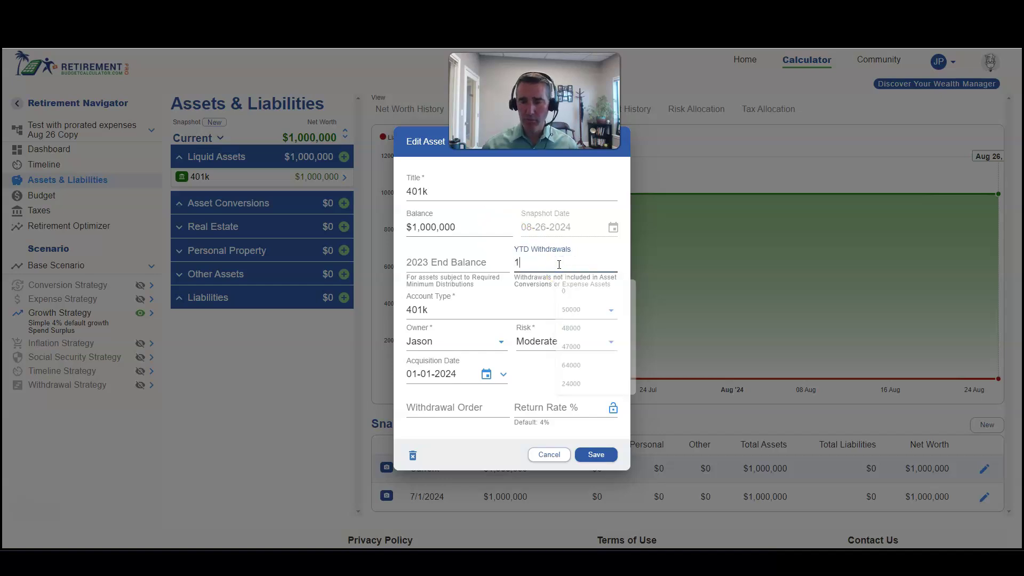
left_click(596, 455)
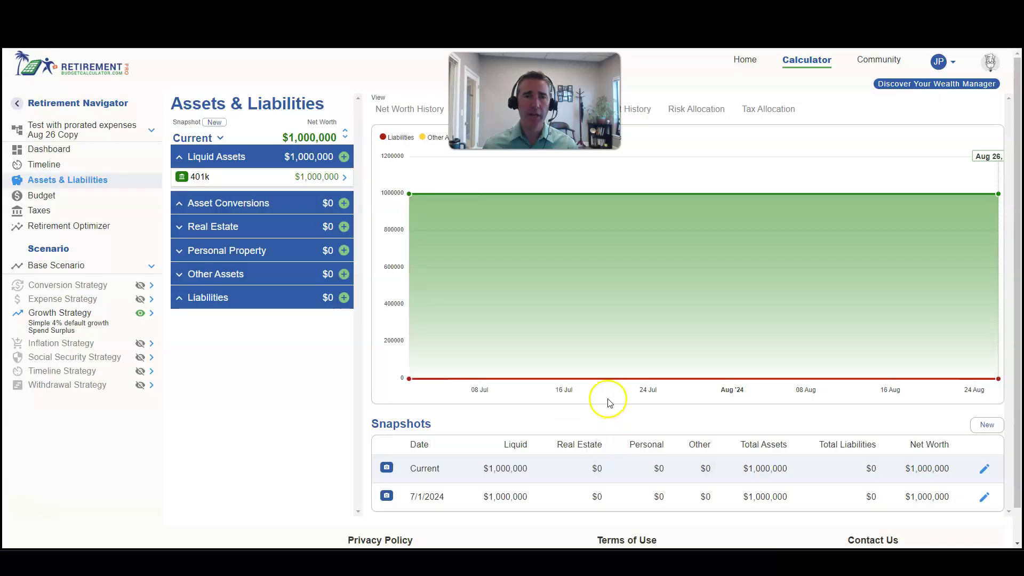
Step: Check the $44,159 Total IRA Distributions on the Federal Taxes page, then return to projections
left_click(53, 210)
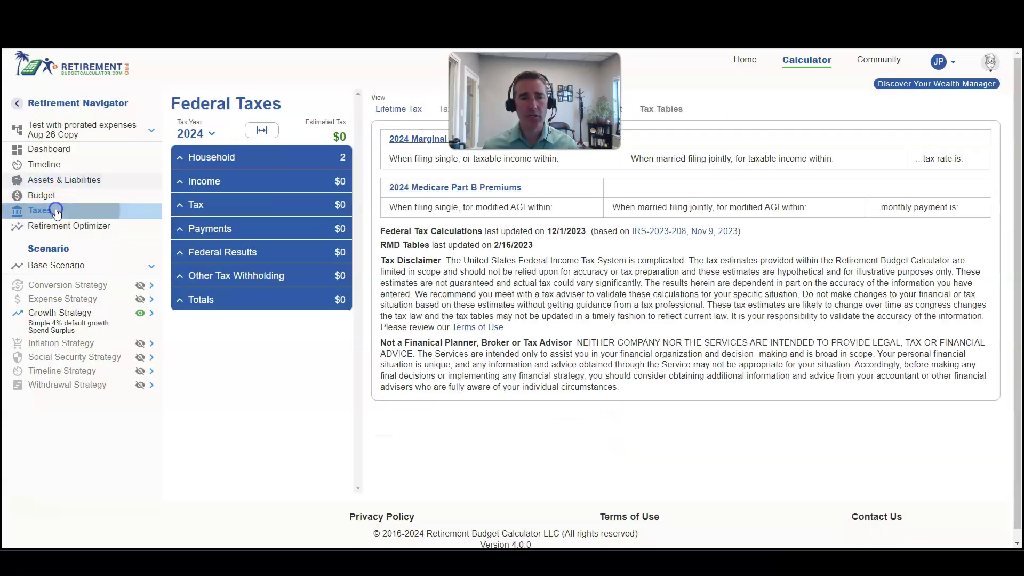
left_click(262, 130)
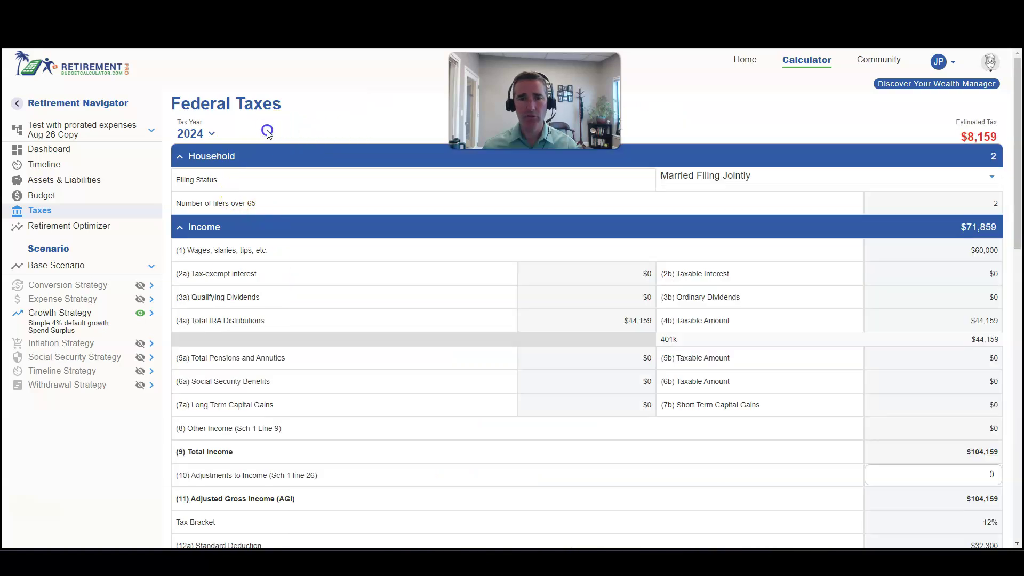
double_click(641, 319)
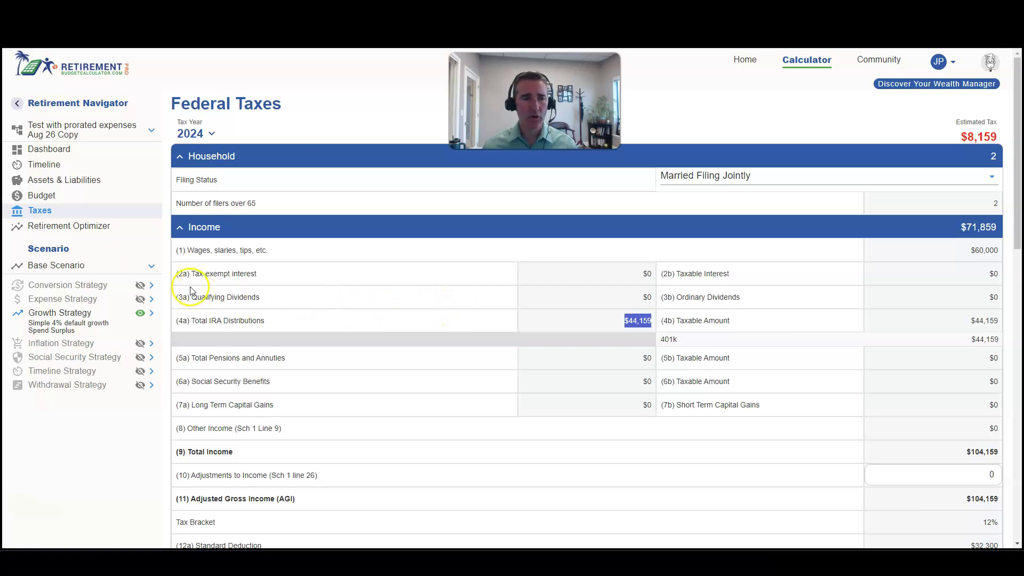
left_click(75, 227)
Step: Open 2024 asset details and highlight the -$18,000 distributed, -$26,159 remaining and -$44,159 total lines
scroll(522, 269, "down", 3)
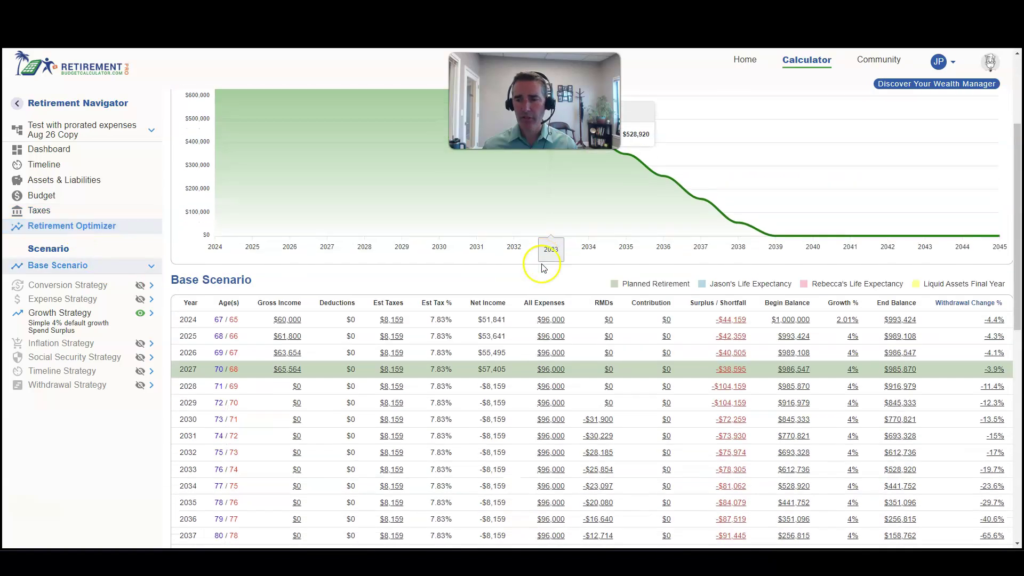
left_click(740, 320)
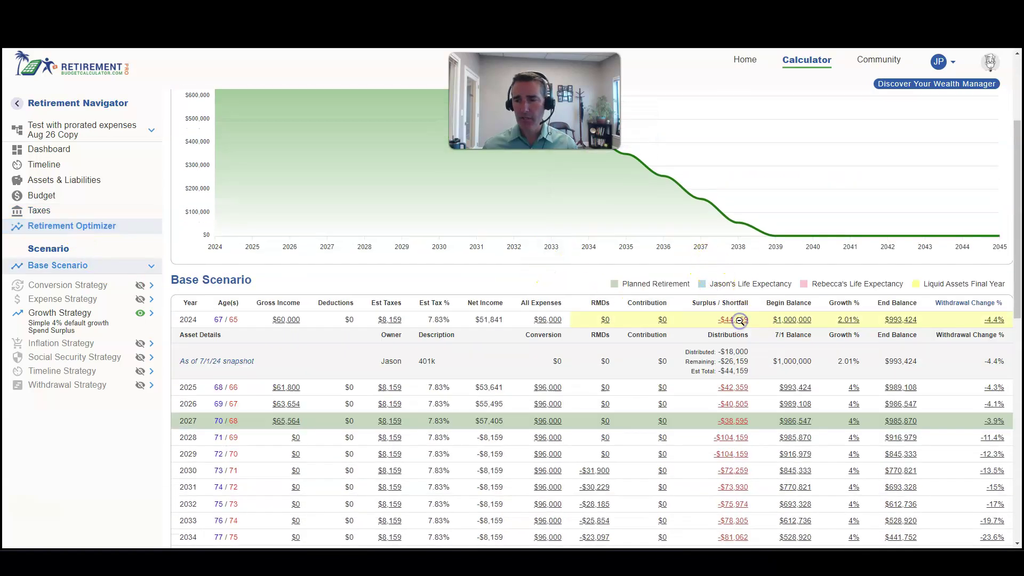
triple_click(733, 372)
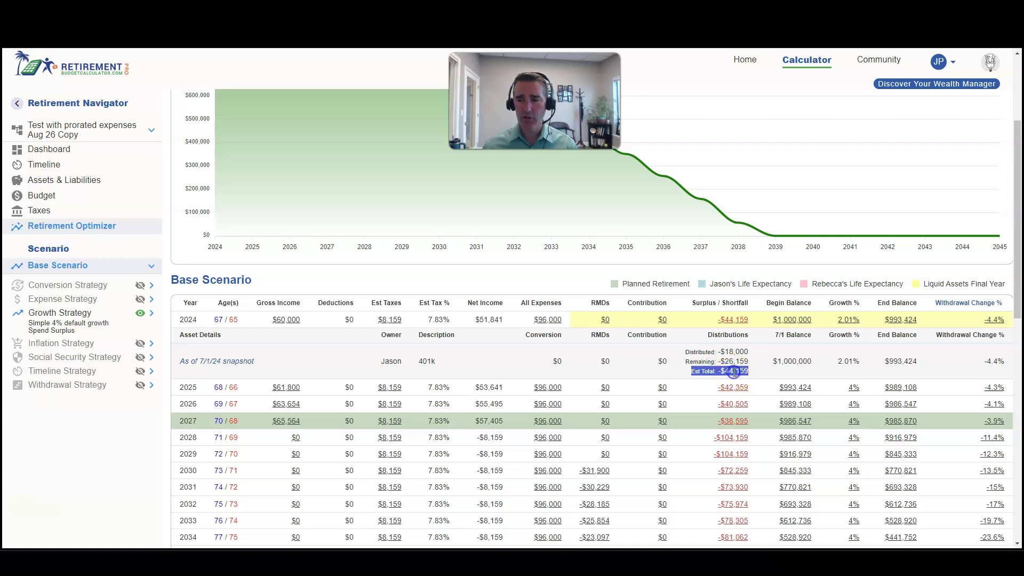
left_click(735, 351)
triple_click(735, 351)
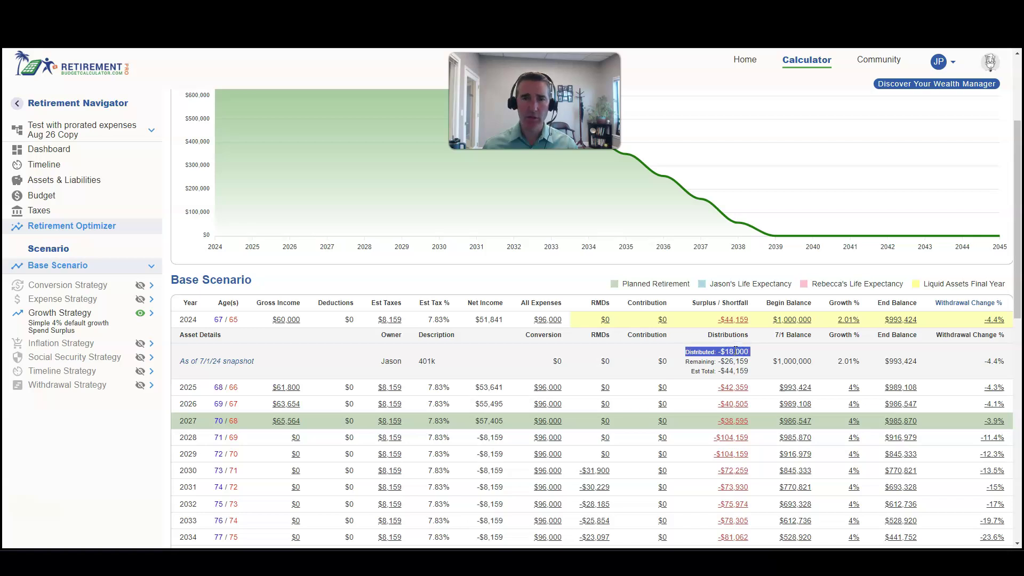
triple_click(738, 362)
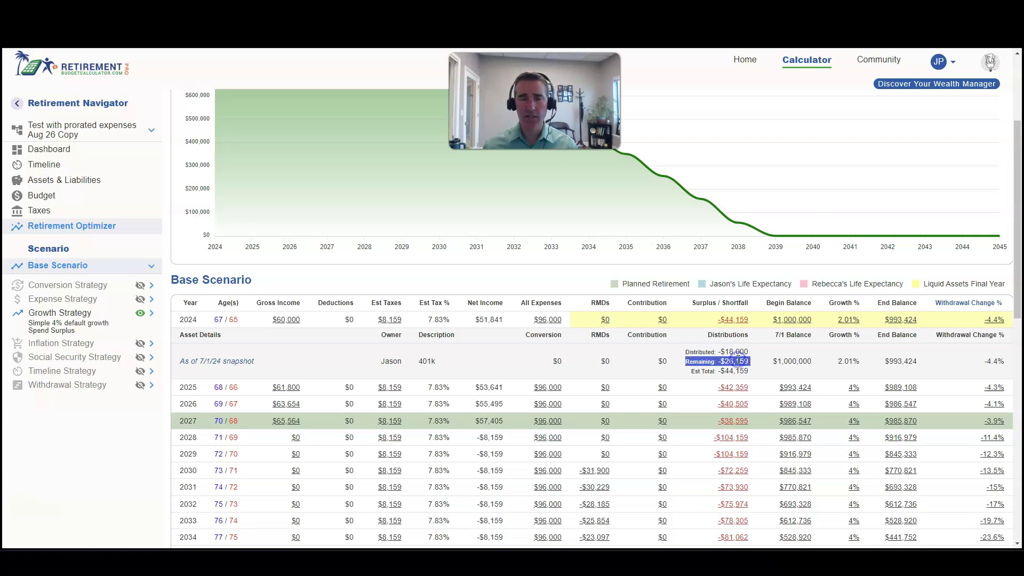
triple_click(736, 372)
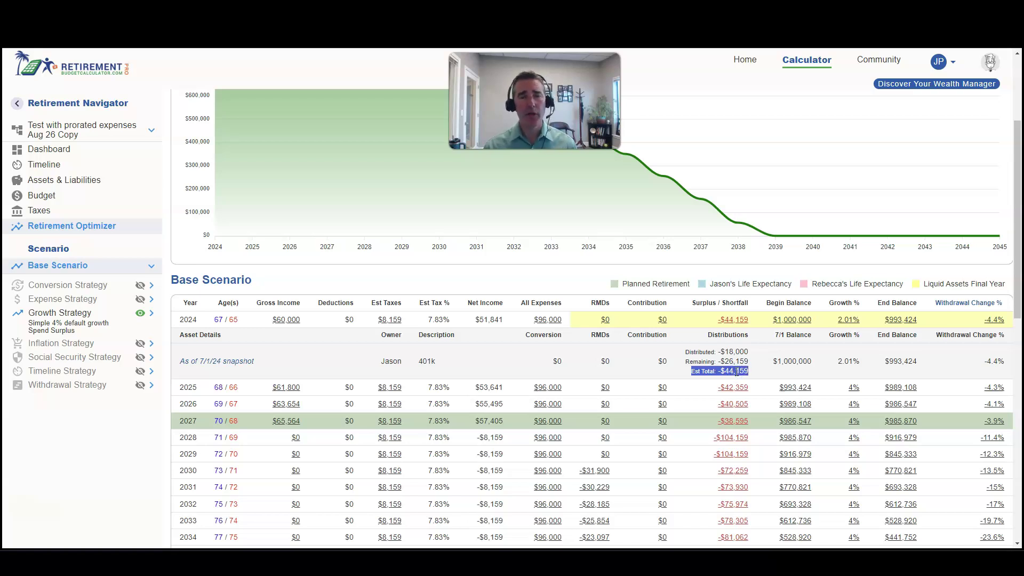
Step: Collapse the 2024 details and point out the 2.01% growth and $60,000 gross income
left_click(736, 372)
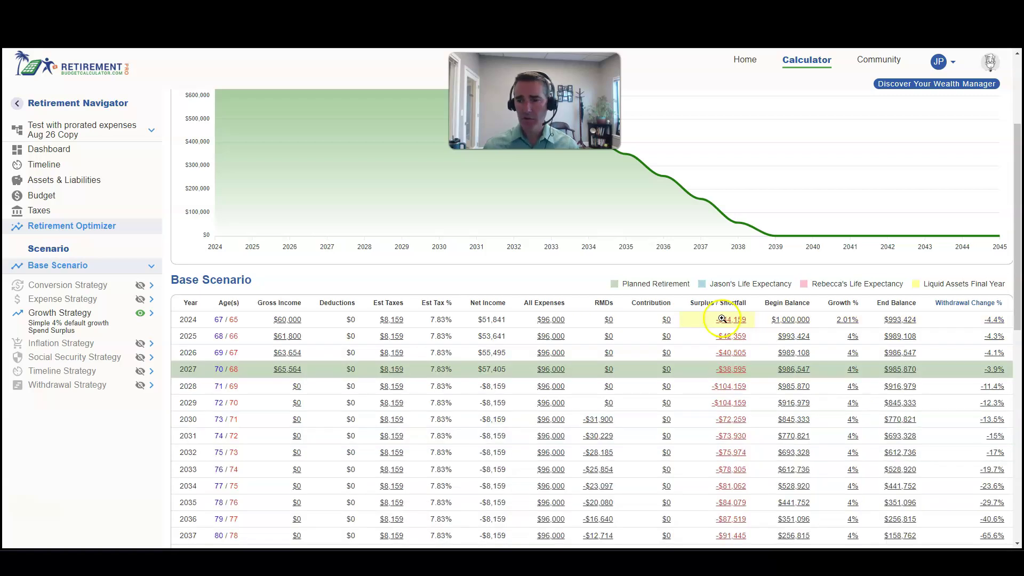
left_click(852, 320)
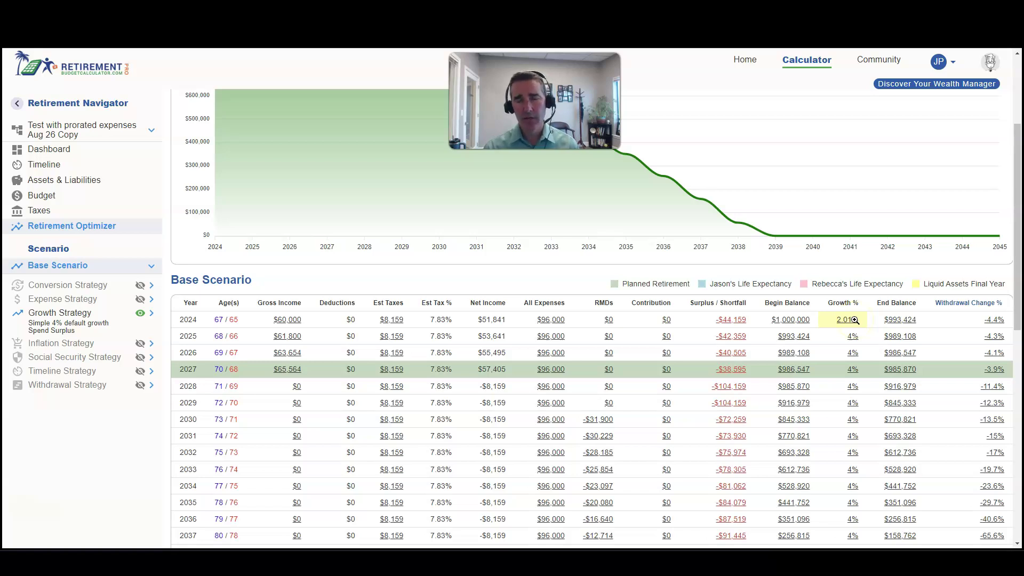
left_click(283, 323)
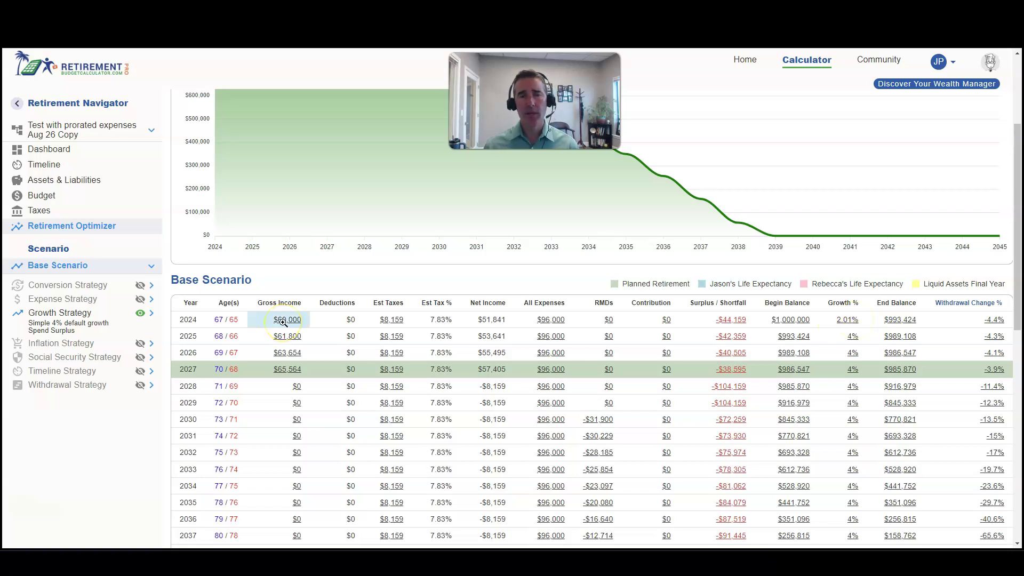